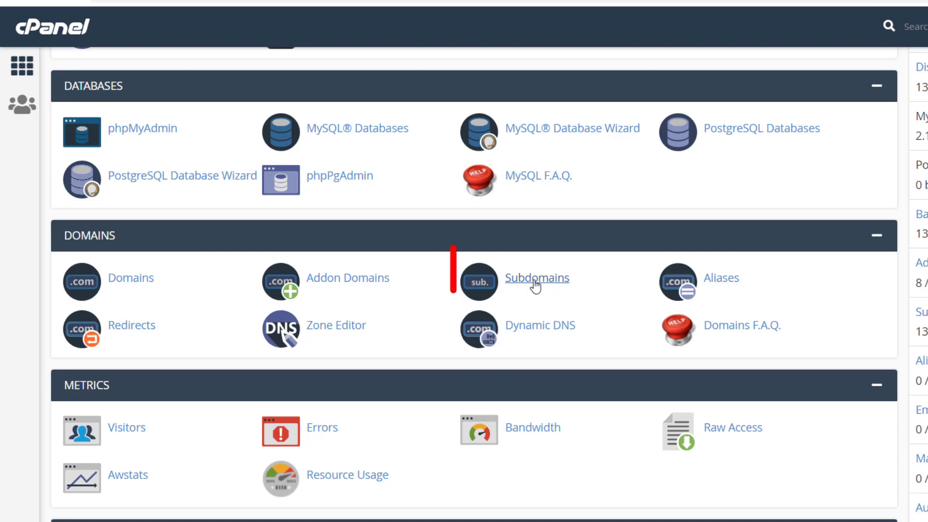
- Open the Subdomains page and choose tfushort.com as the parent domain for a new subdomain
left_click(535, 280)
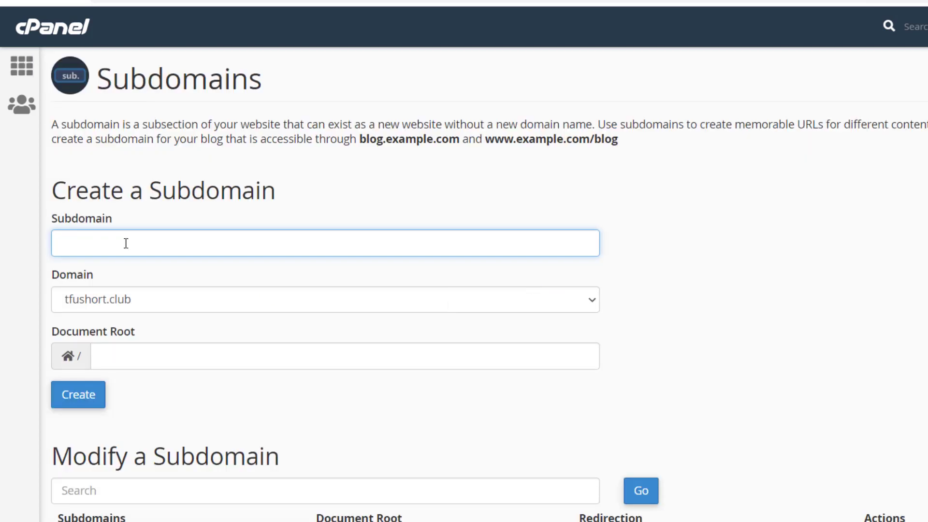
left_click_drag(54, 191, 273, 216)
left_click(275, 221)
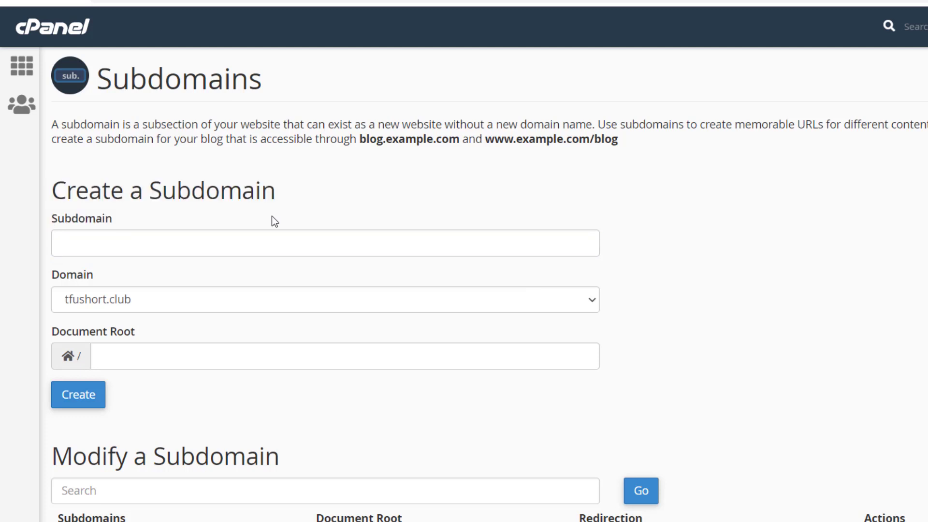
left_click(248, 300)
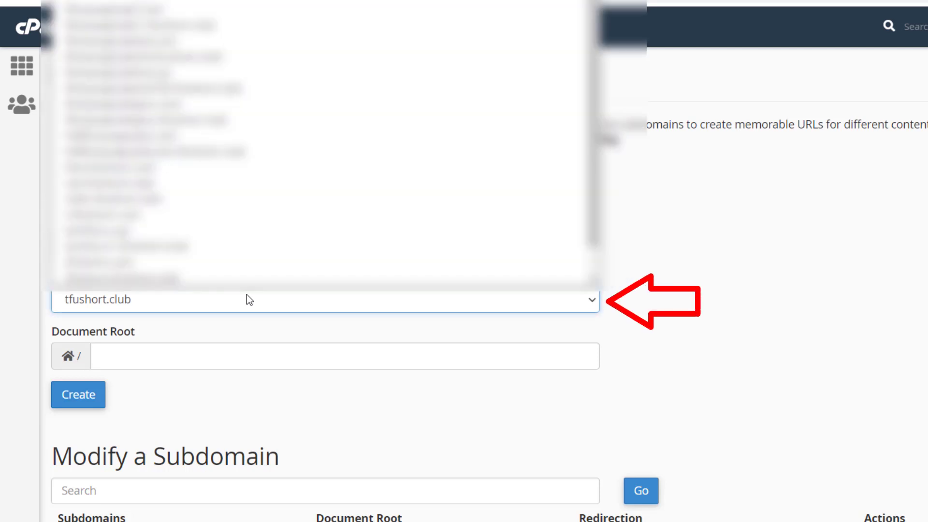
left_click(184, 241)
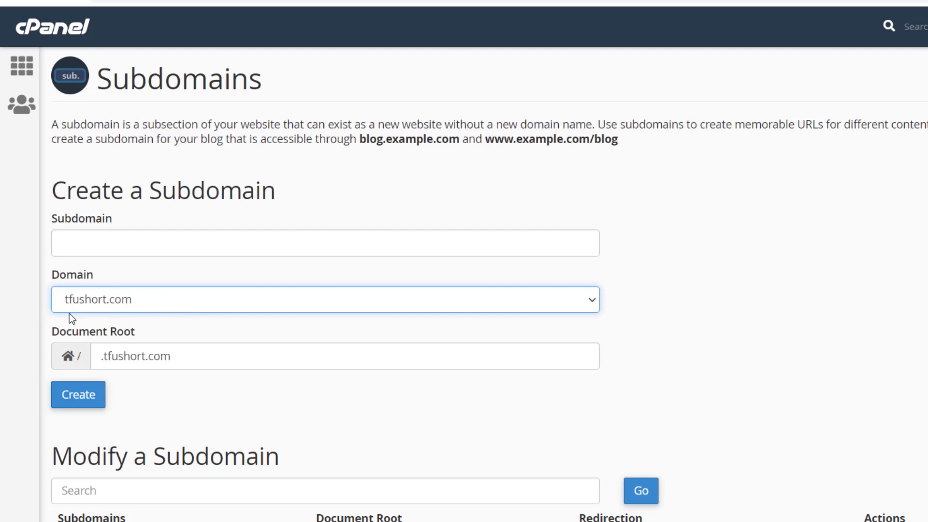
- Name the subdomain demo and create it with the document root demo.tfushort.com
left_click(268, 248)
type("demo")
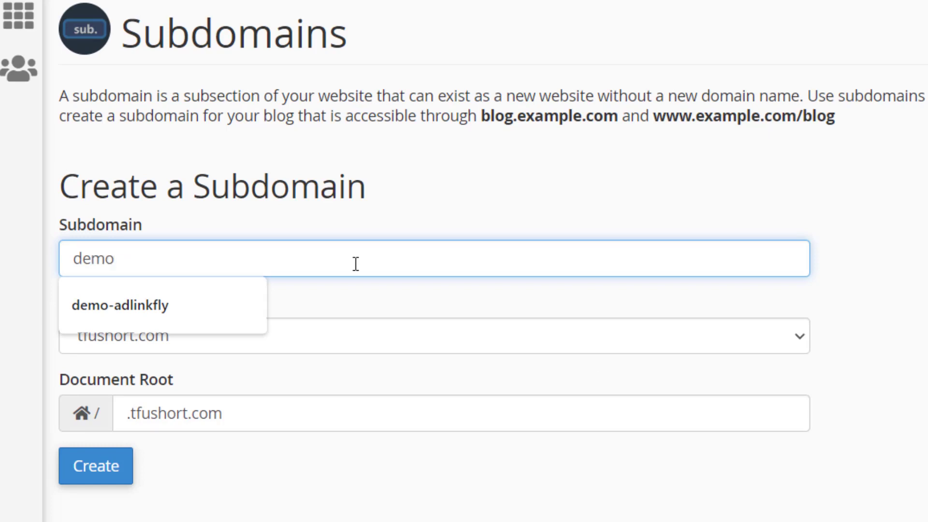
left_click(383, 288)
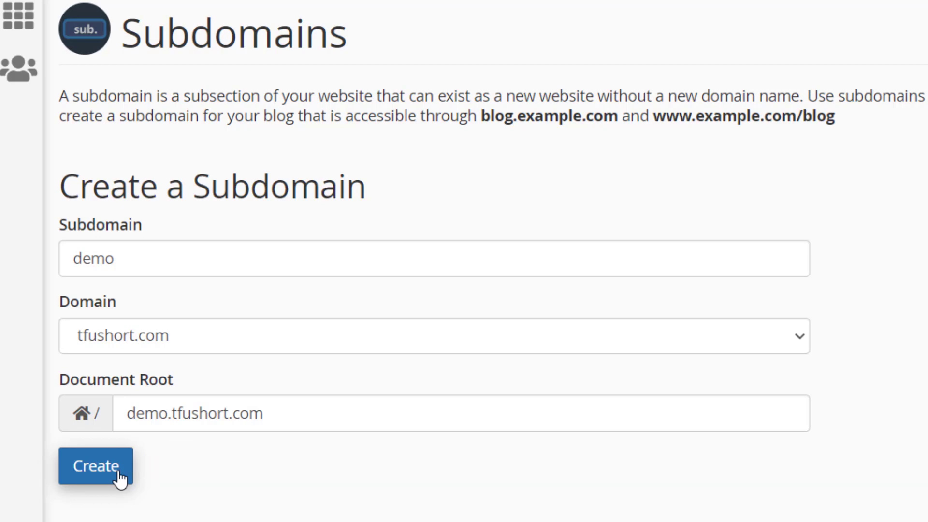
scroll(120, 479, "down", 2)
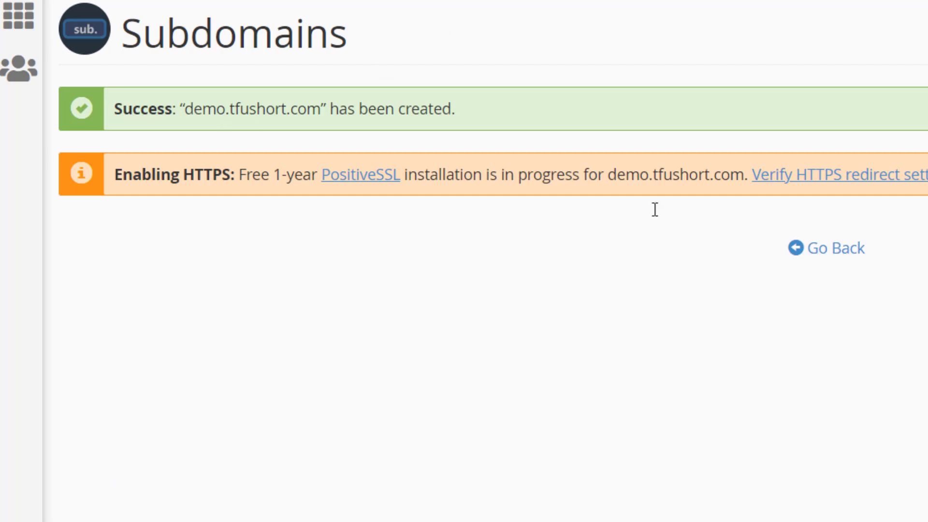
- Leave the subdomain confirmation, return to the main tools page and open WordPress Manager by Softaculous
left_click_drag(185, 109, 317, 115)
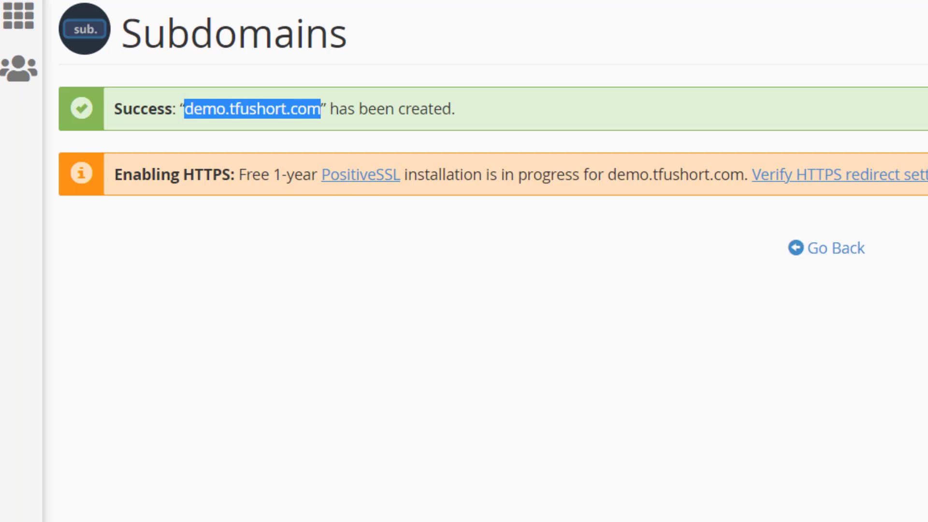
left_click(848, 249)
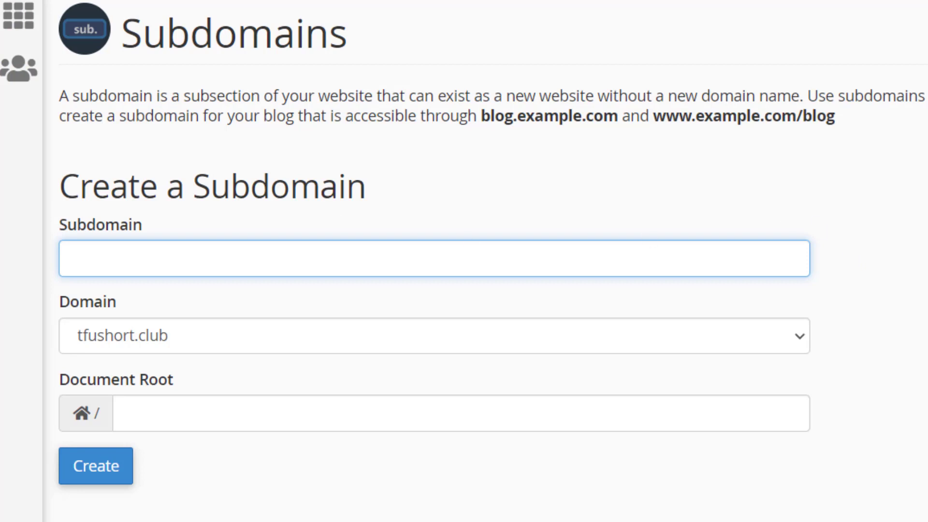
left_click(20, 31)
scroll(389, 449, "down", 10)
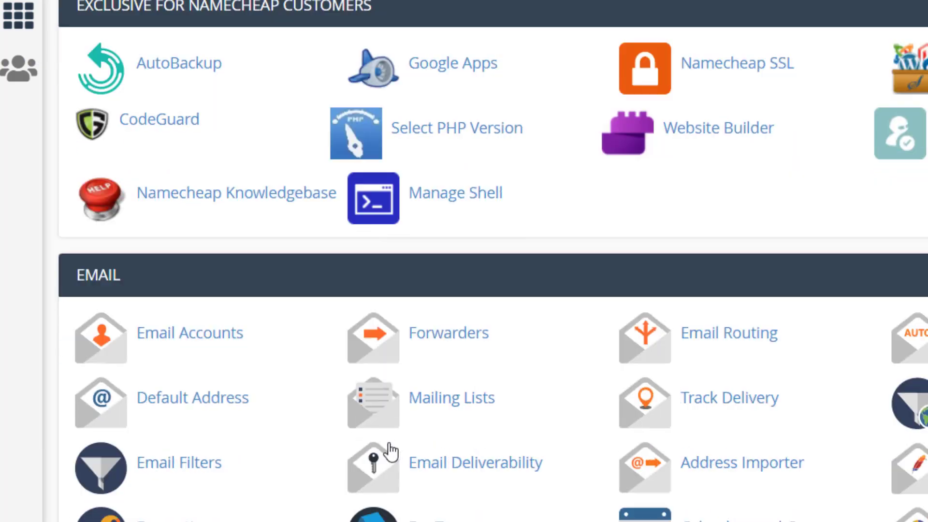
scroll(396, 440, "down", 12)
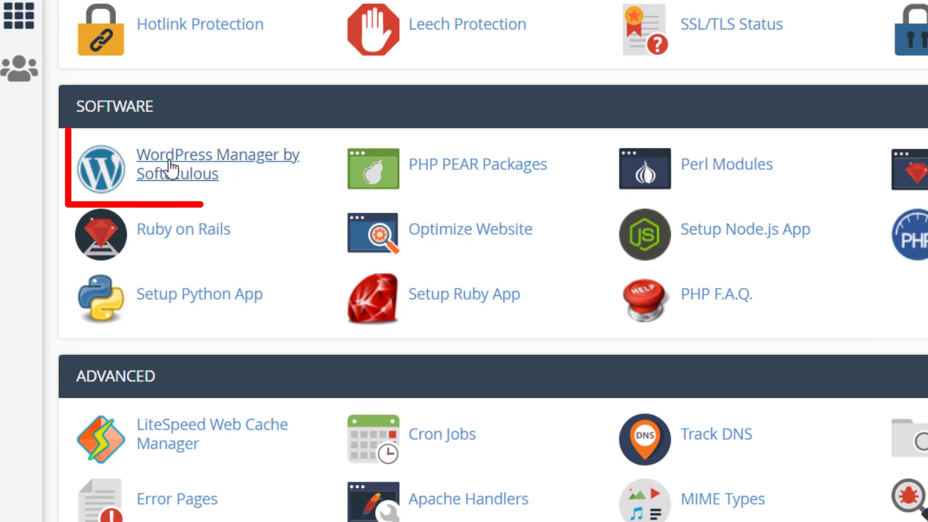
left_click(232, 172)
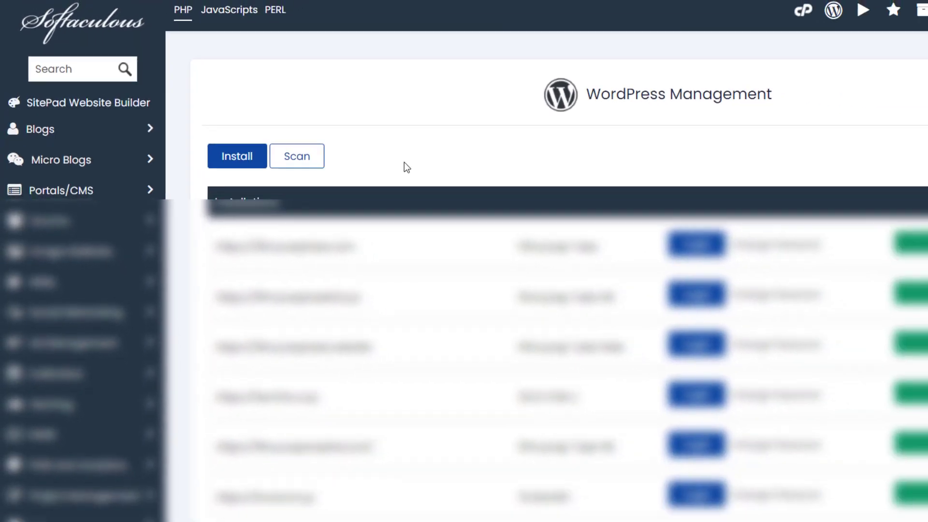
- Start a new WordPress installation using the Custom Install mode
left_click(231, 156)
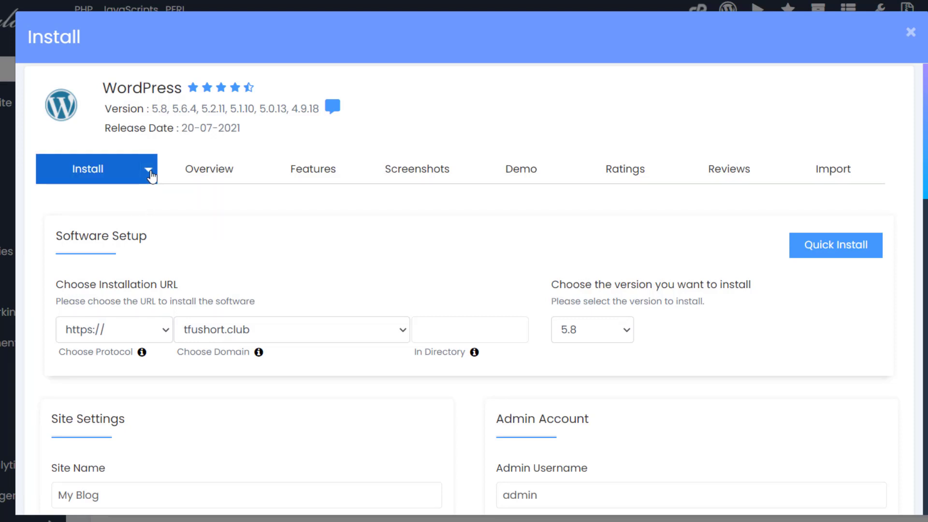
left_click(149, 172)
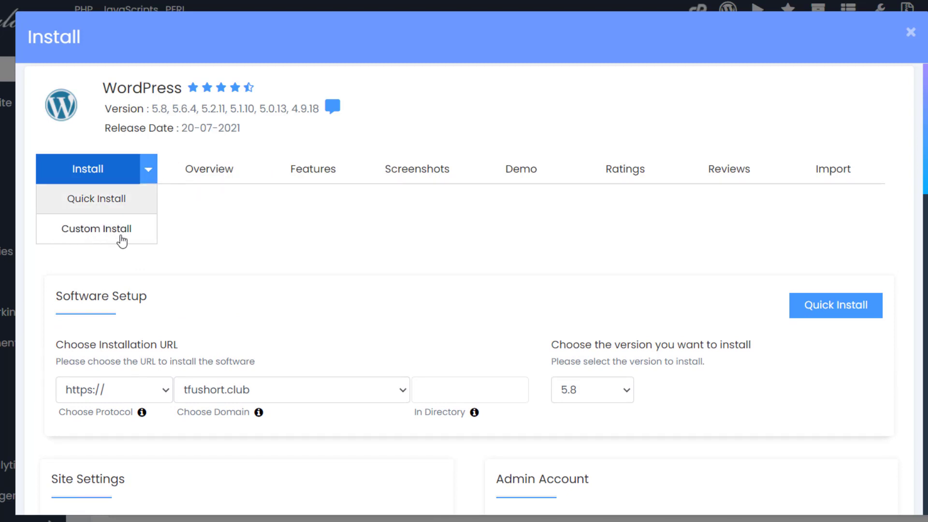
left_click(122, 241)
- Choose demo.tfushort.com as the domain for the WordPress installation
scroll(129, 247, "down", 2)
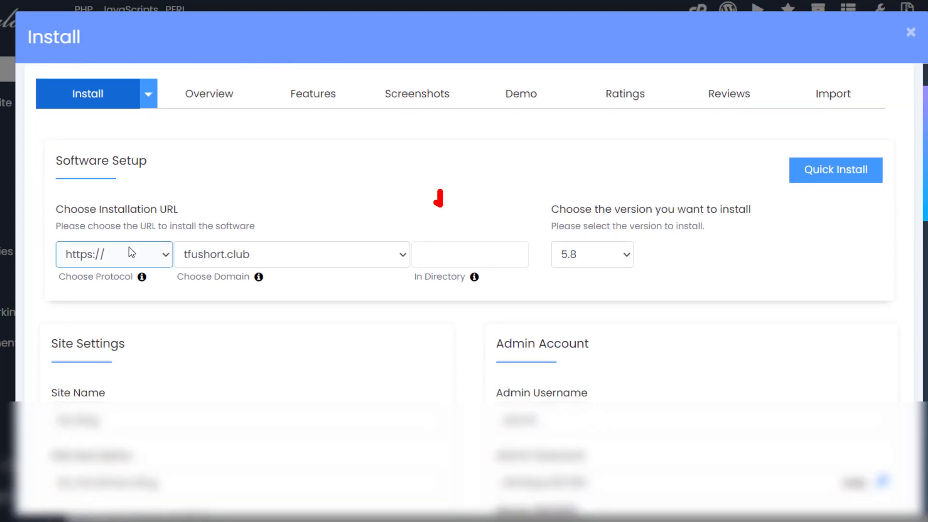
scroll(131, 253, "down", 2)
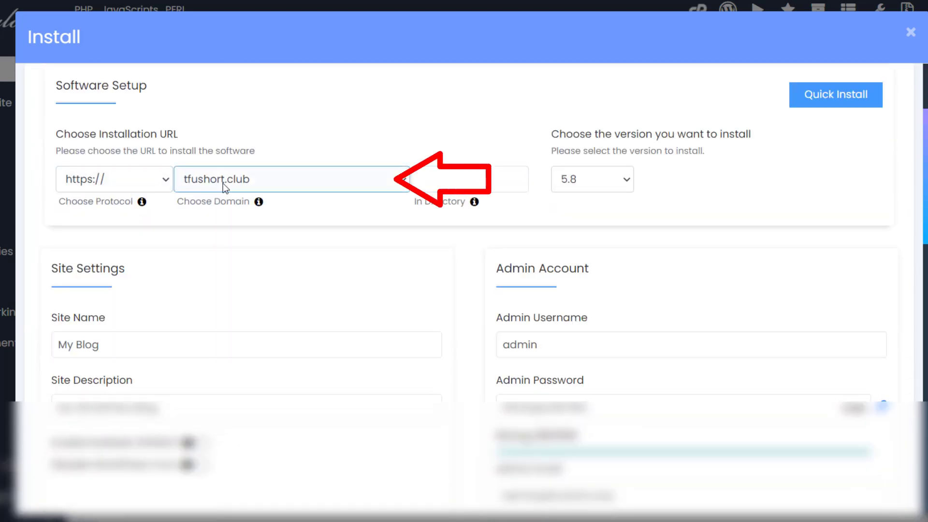
left_click(265, 180)
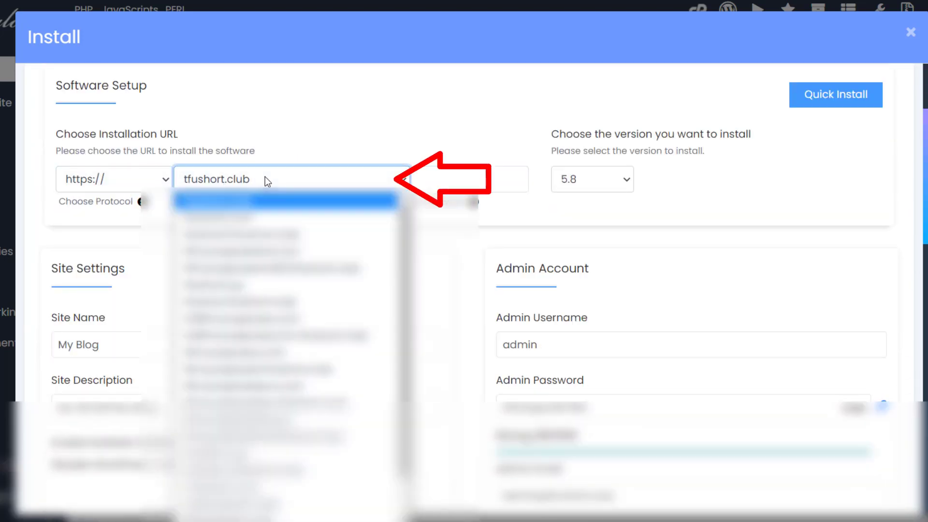
scroll(285, 503, "down", 1)
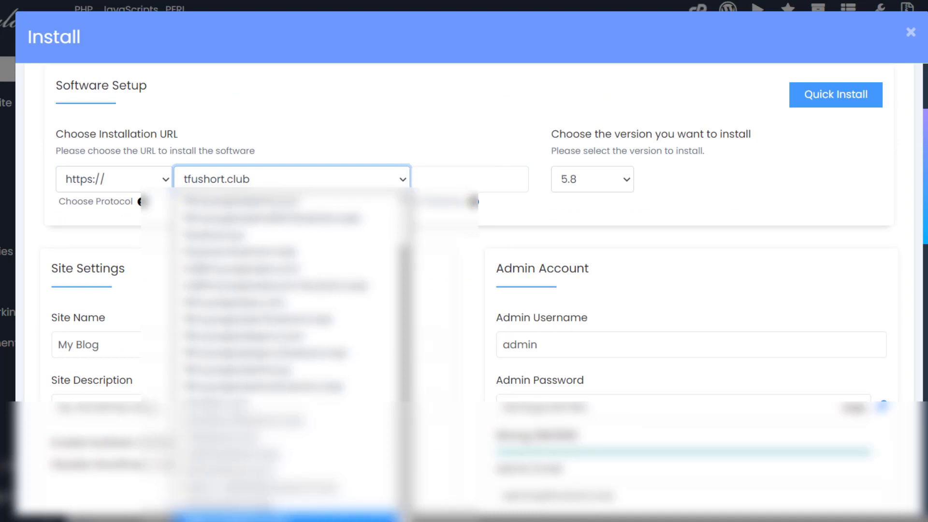
left_click(285, 515)
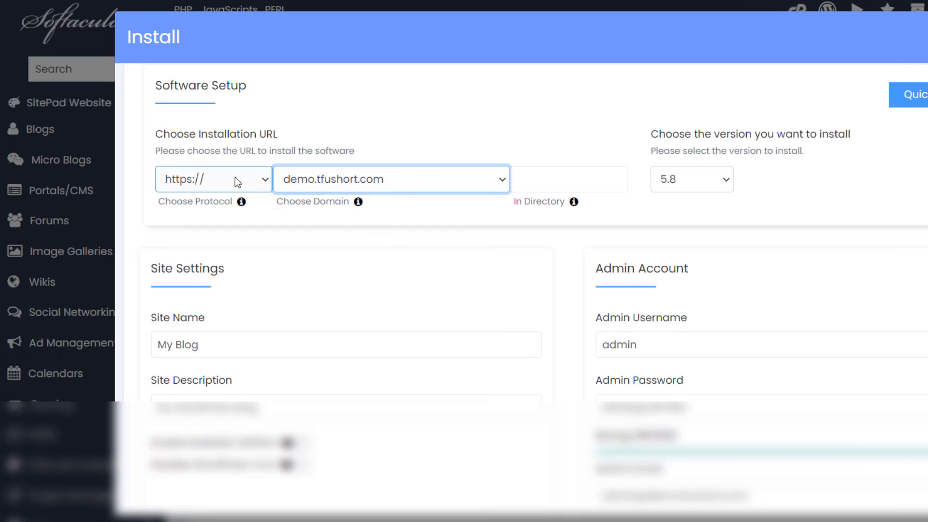
left_click(268, 208)
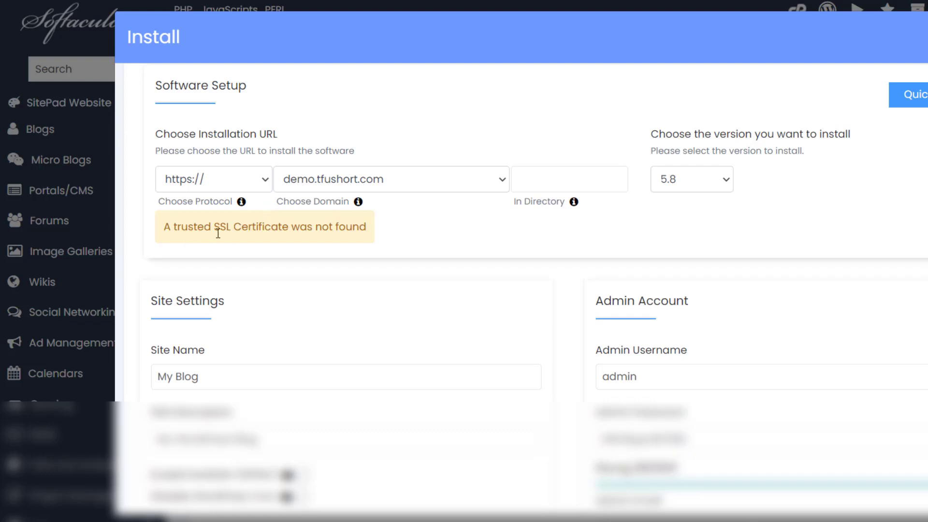
left_click(246, 179)
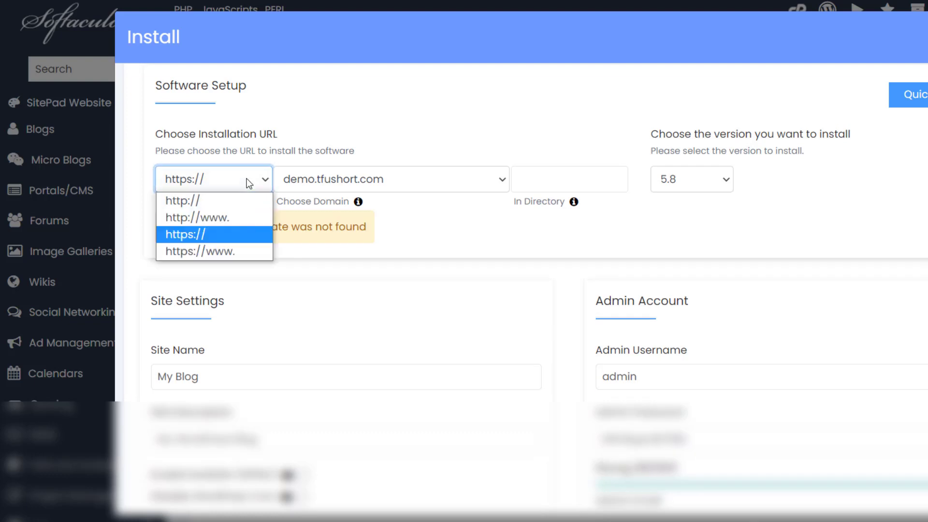
left_click(208, 201)
left_click(270, 224)
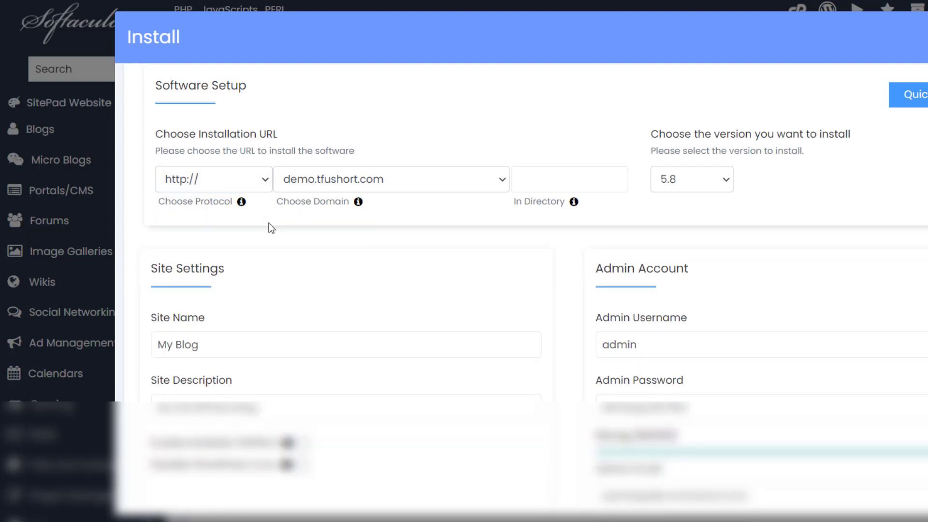
- Review the site name, site description and admin account fields of the WordPress installation form
scroll(494, 220, "down", 5)
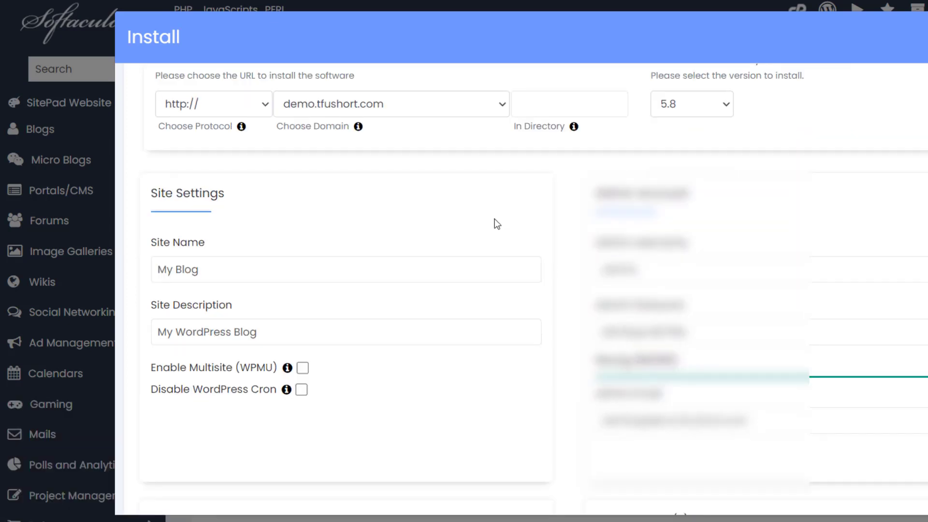
left_click(306, 189)
left_click(180, 103)
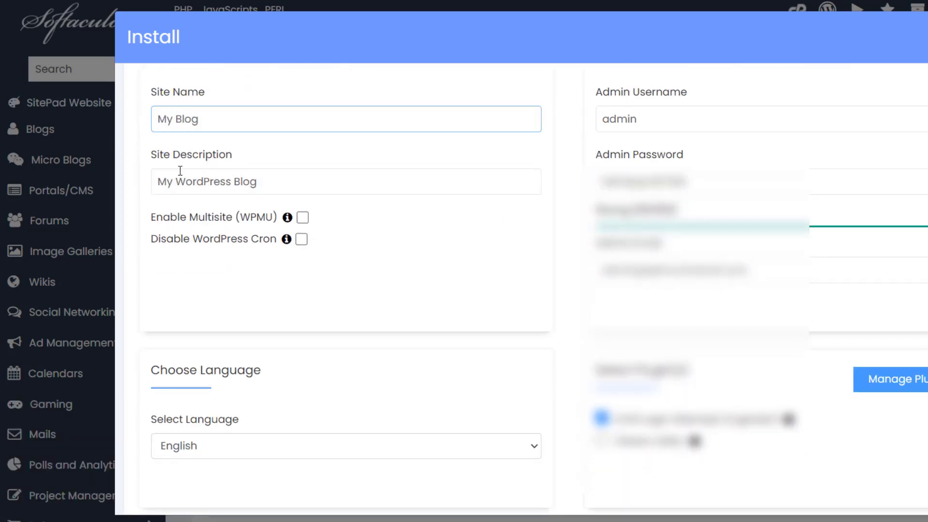
left_click(164, 198)
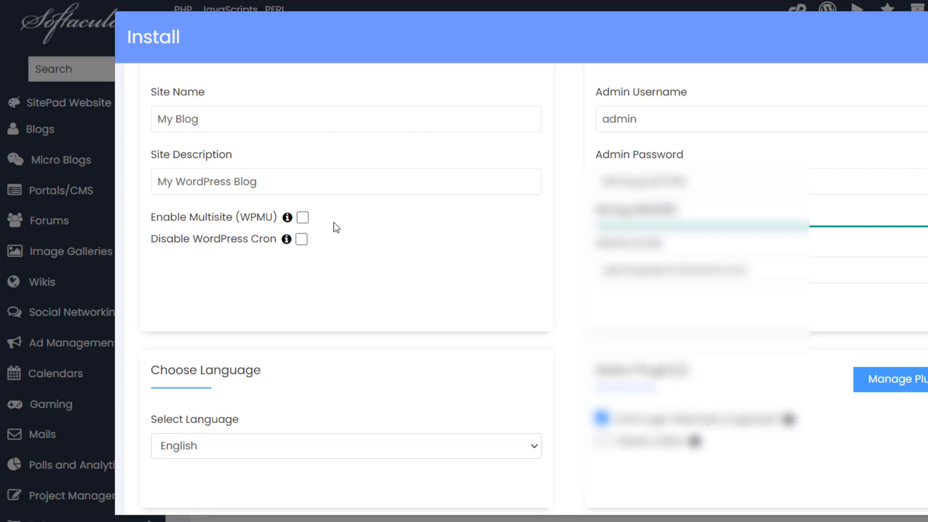
scroll(335, 224, "up", 2)
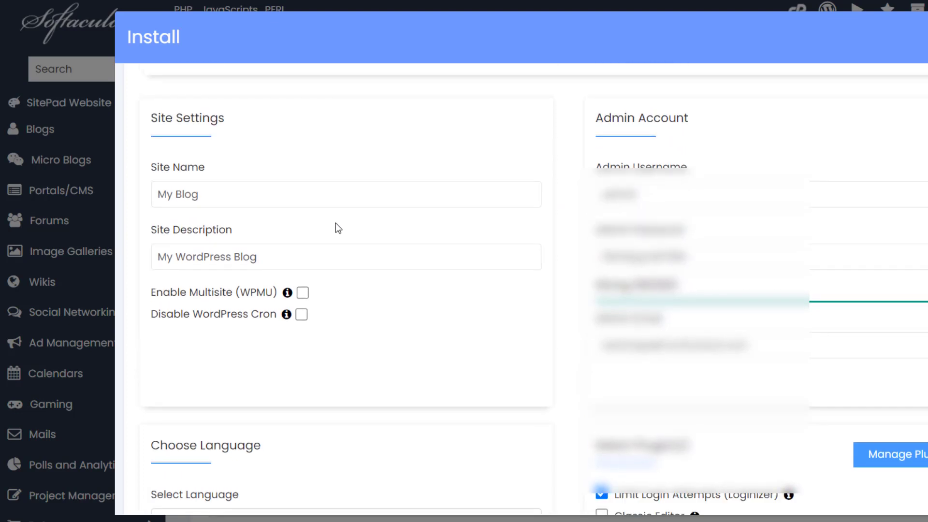
left_click(699, 265)
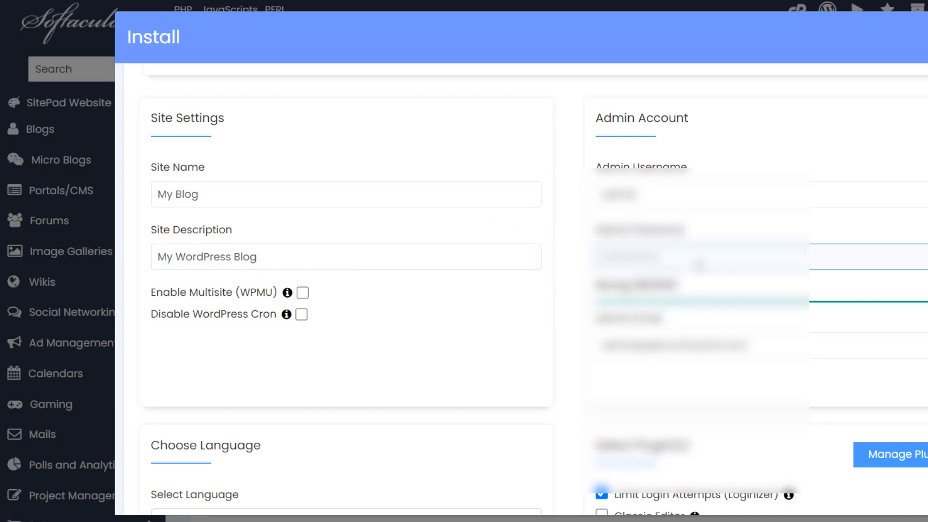
left_click(600, 176)
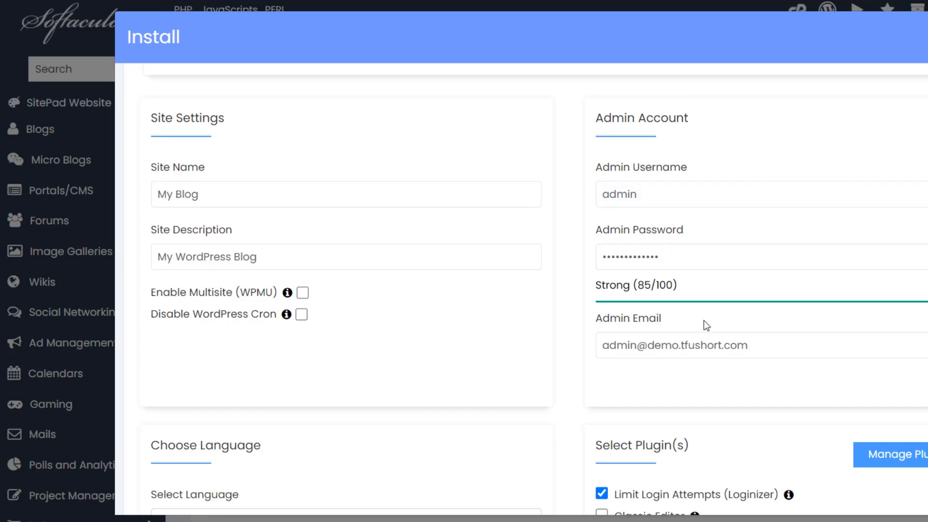
- Replace the default admin email with the site owner's e-mail address
left_click(768, 342)
left_click_drag(761, 341, 593, 354)
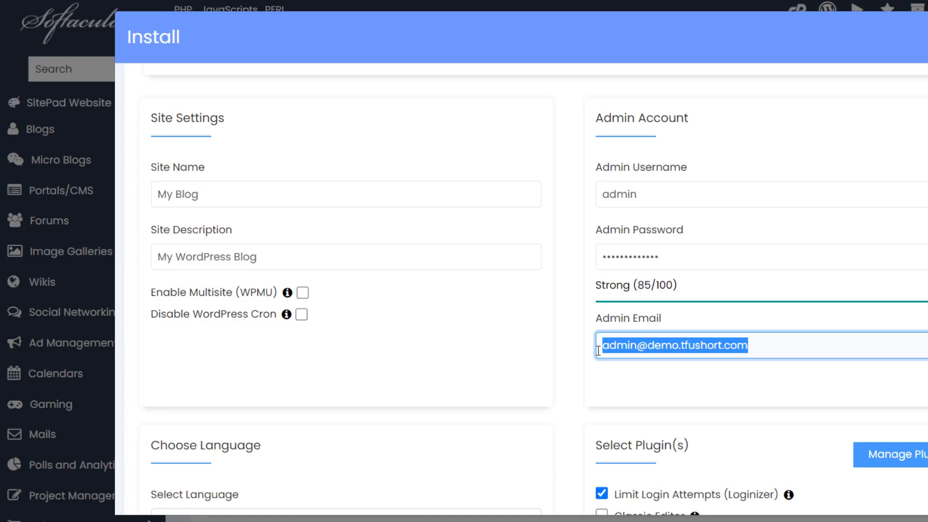
key("ctrl+v")
- Add the Classic Editor plugin to the installation, keep the default theme and install WordPress
scroll(650, 389, "down", 2)
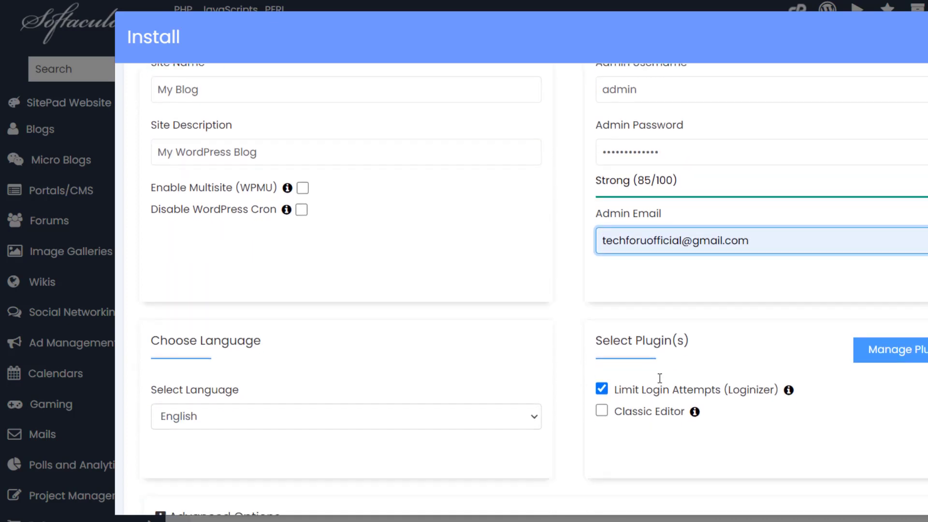
scroll(659, 378, "down", 2)
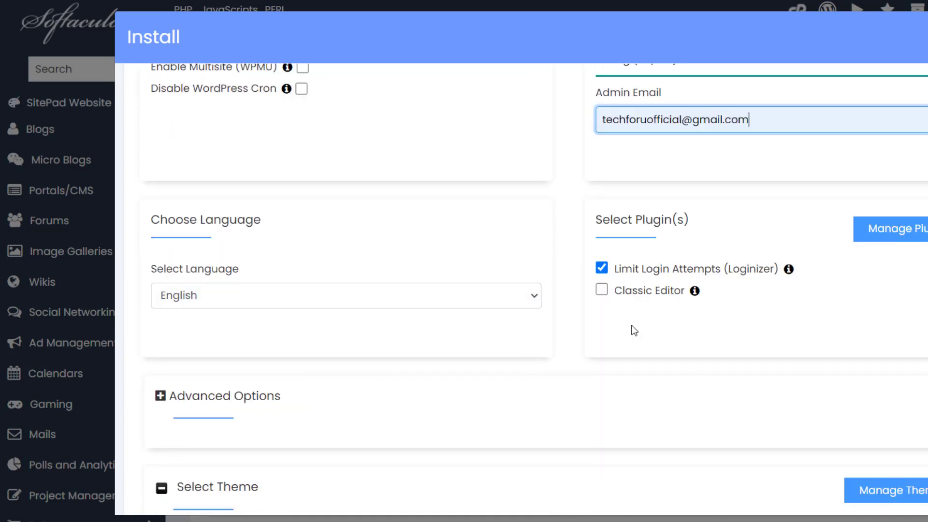
scroll(634, 379, "down", 4)
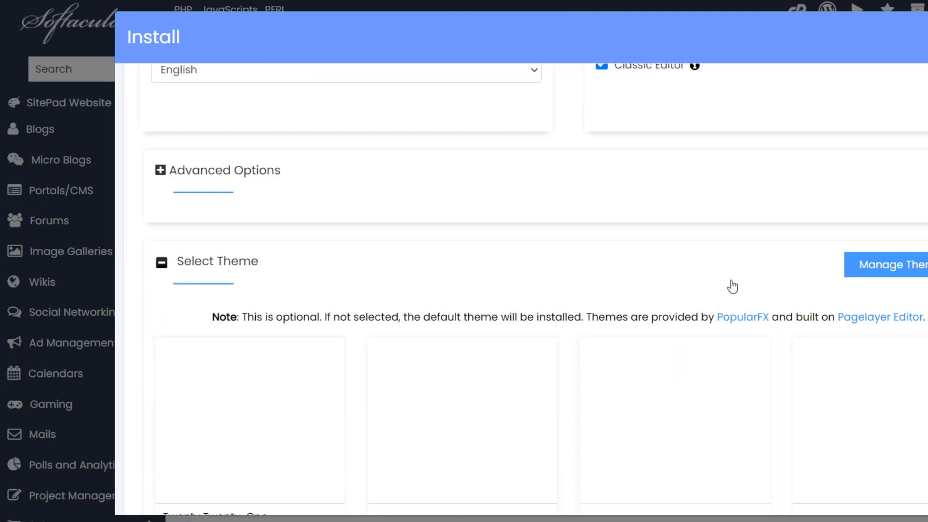
scroll(732, 287, "down", 6)
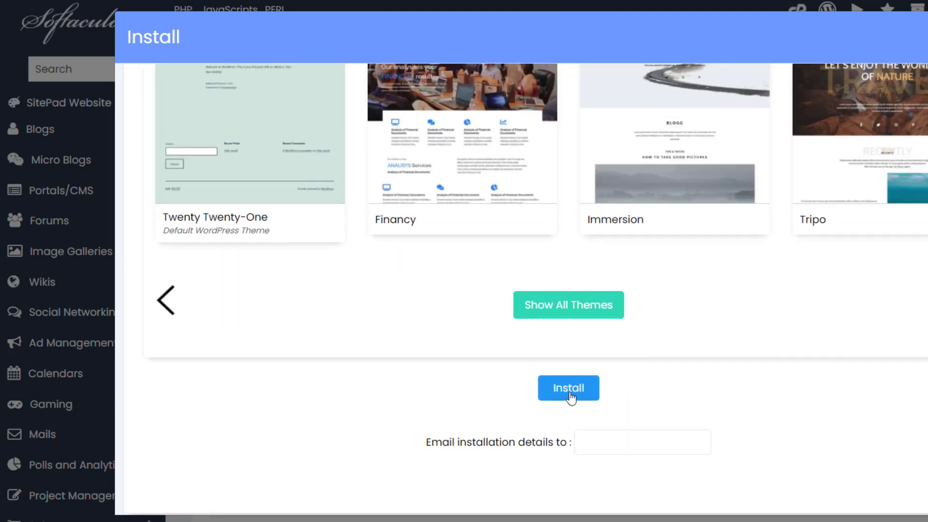
left_click(570, 394)
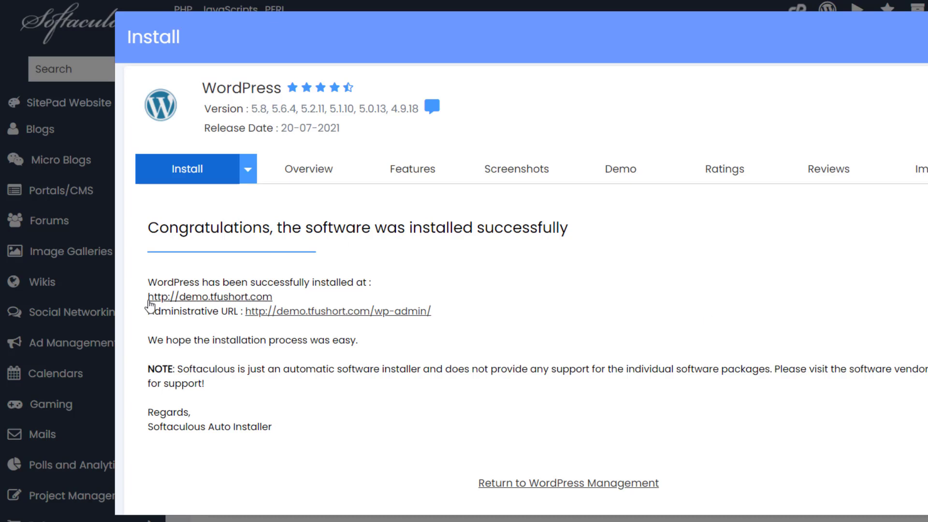
right_click(242, 296)
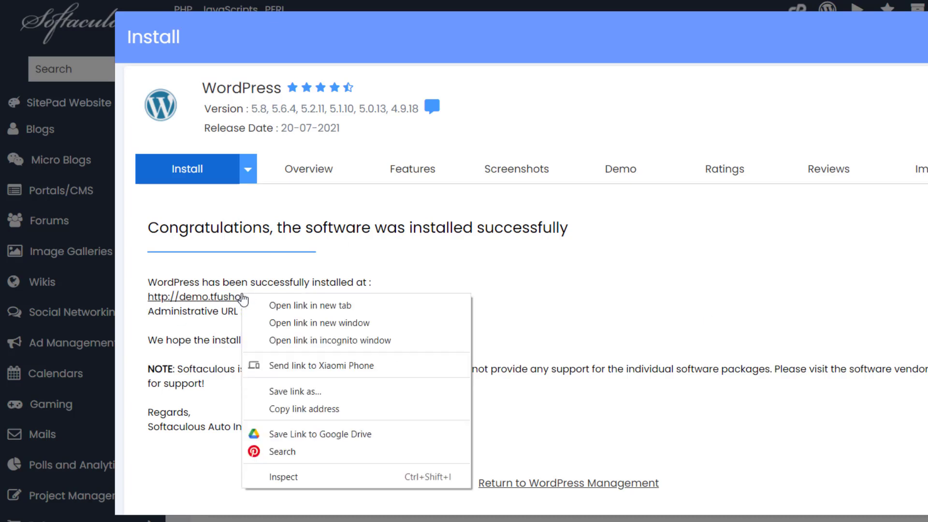
left_click(265, 306)
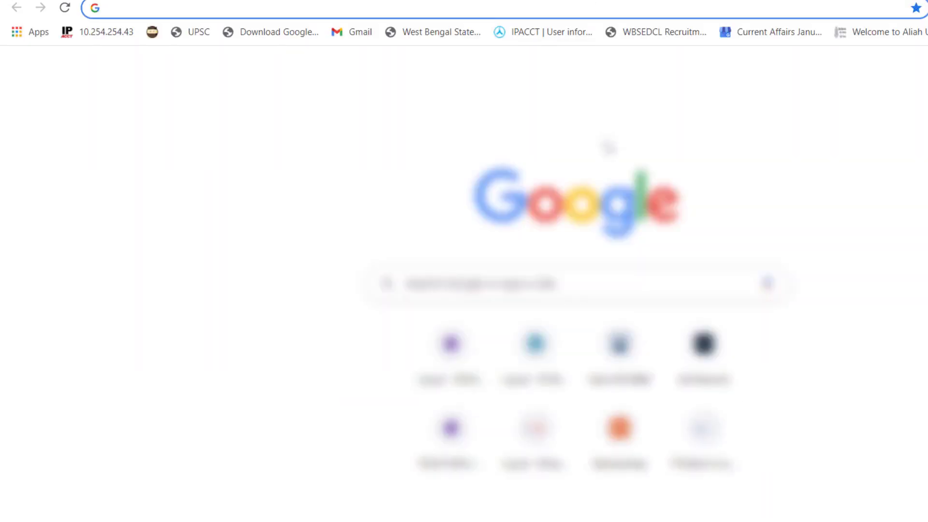
- Switch to Cloudflare, open the DNS management for tfushort.com and start adding a new A record
type("c")
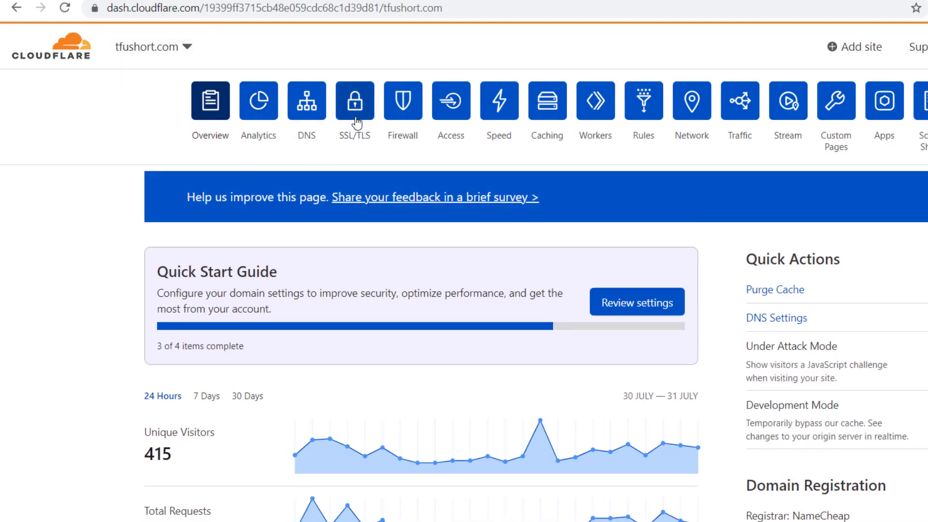
left_click(313, 128)
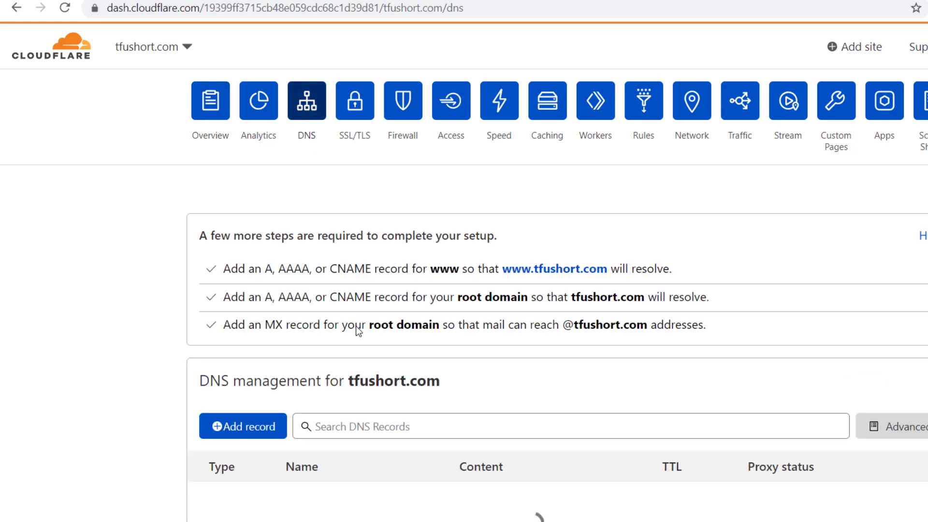
scroll(357, 329, "down", 1)
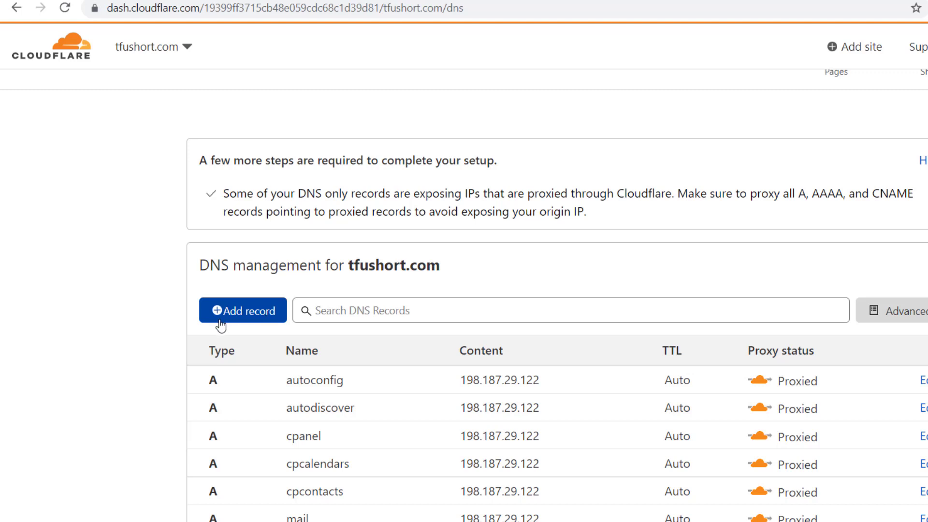
left_click(264, 319)
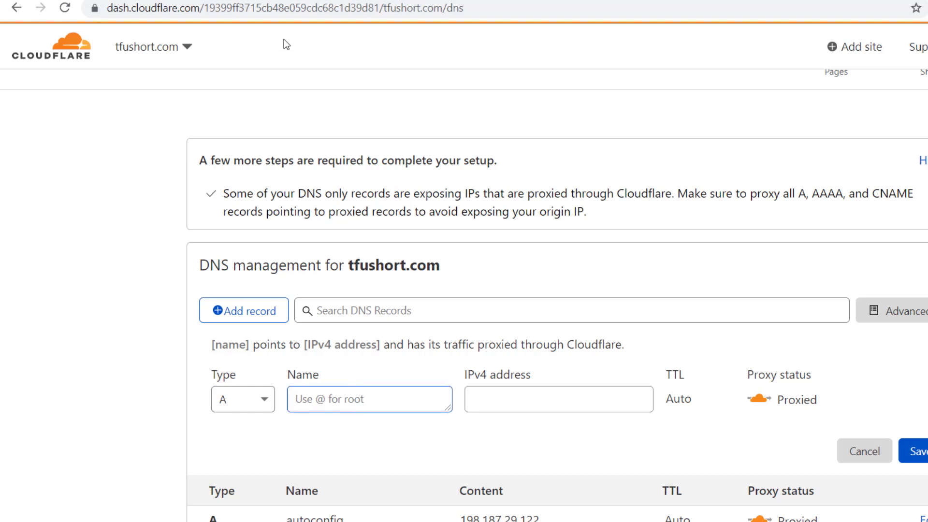
- Copy the address of the demo.tfushort.com page and paste it as the new A record's name
left_click(400, 1)
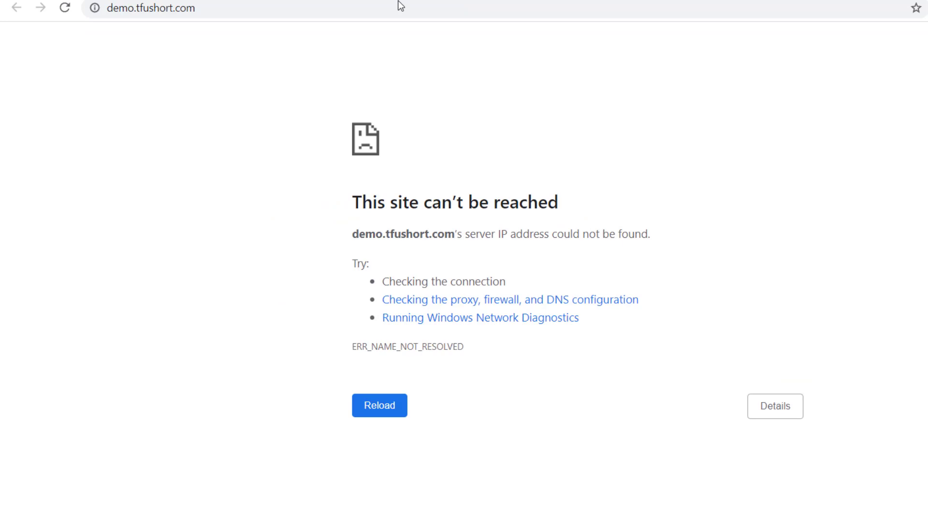
left_click(110, 11)
right_click(177, 13)
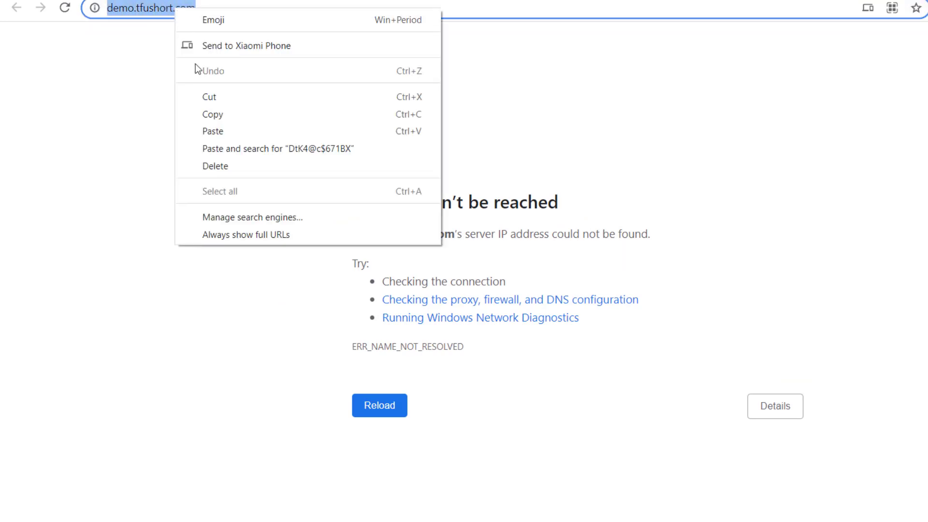
left_click(221, 118)
left_click(585, 1)
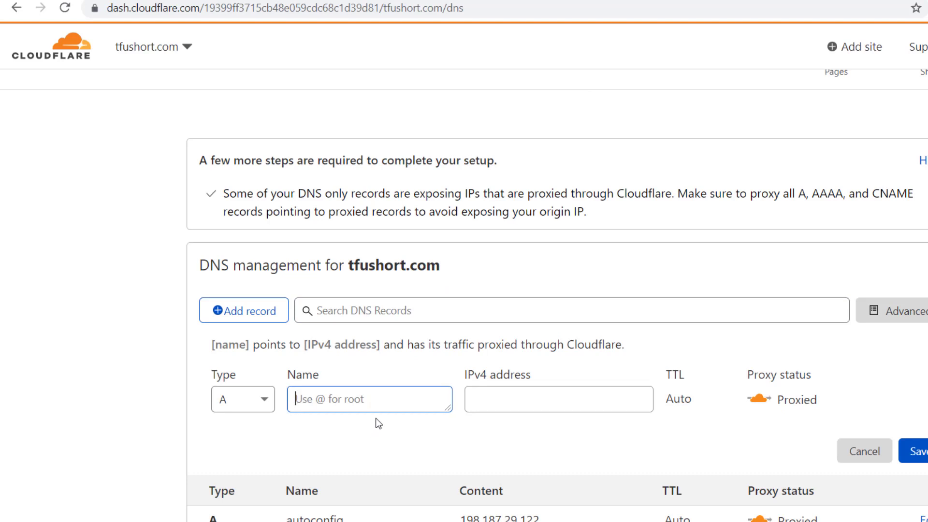
key("ctrl+v")
- Copy the IP address 198.187.29.122 from the autoconfig record into the new record's IPv4 address
left_click(569, 398)
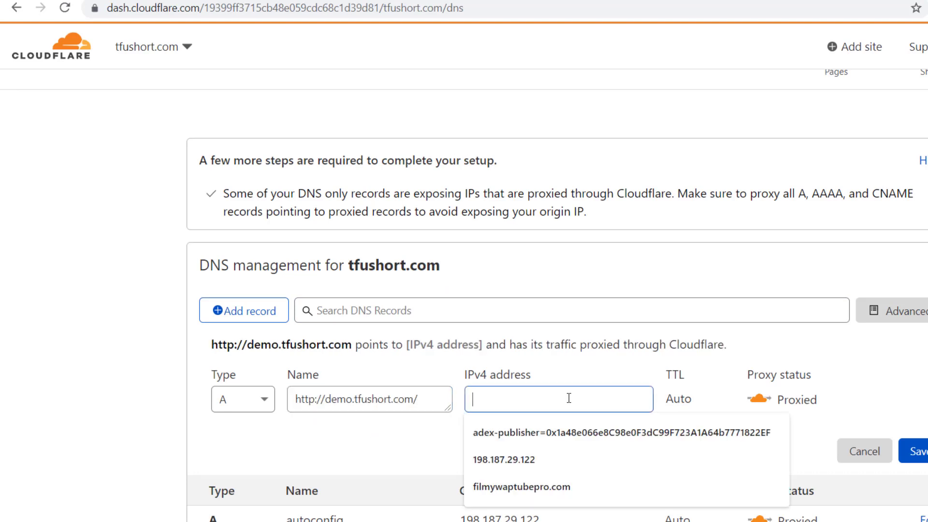
scroll(460, 394, "down", 1)
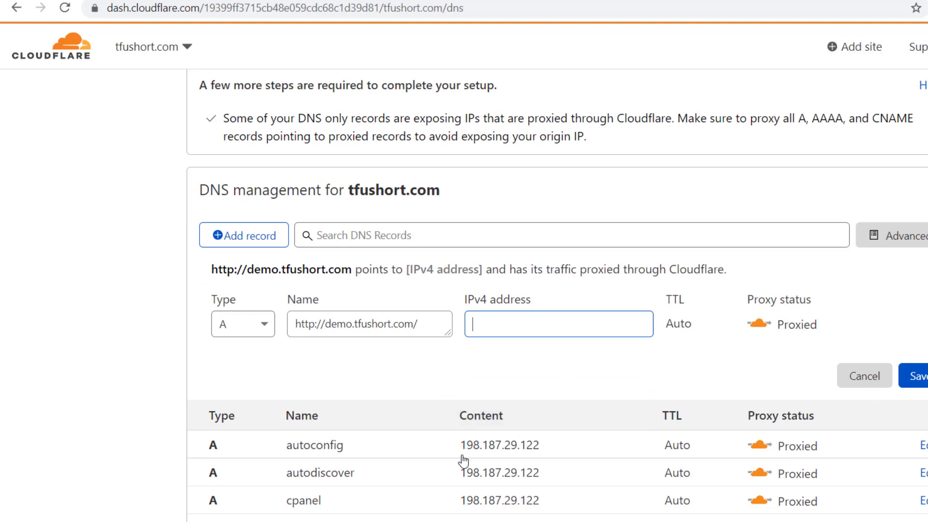
left_click_drag(460, 447, 535, 447)
right_click(535, 447)
left_click(572, 295)
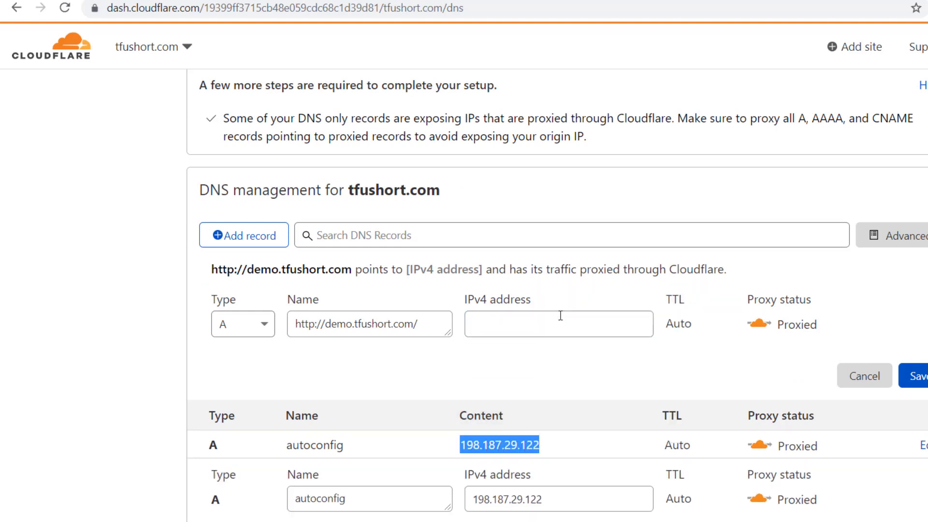
left_click(563, 328)
right_click(563, 328)
left_click(602, 441)
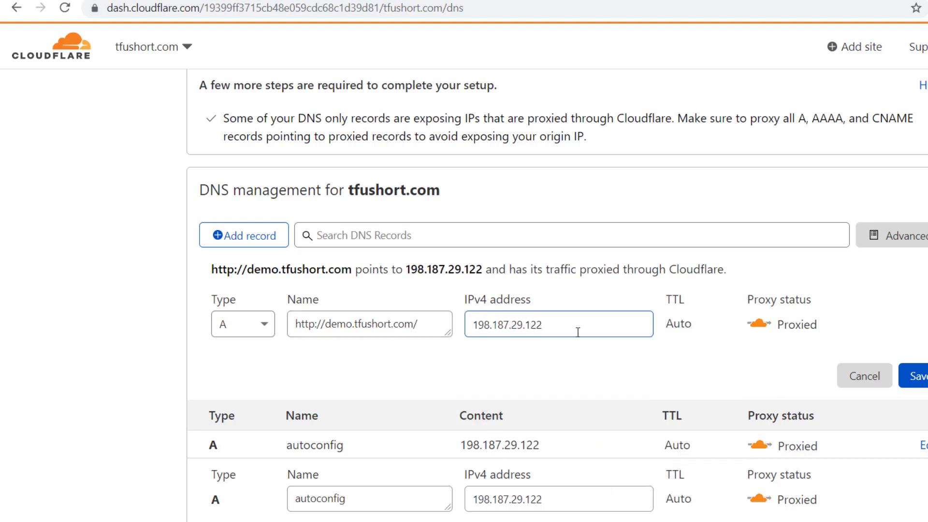
left_click(916, 382)
left_click_drag(326, 324, 286, 323)
key("BackSpace")
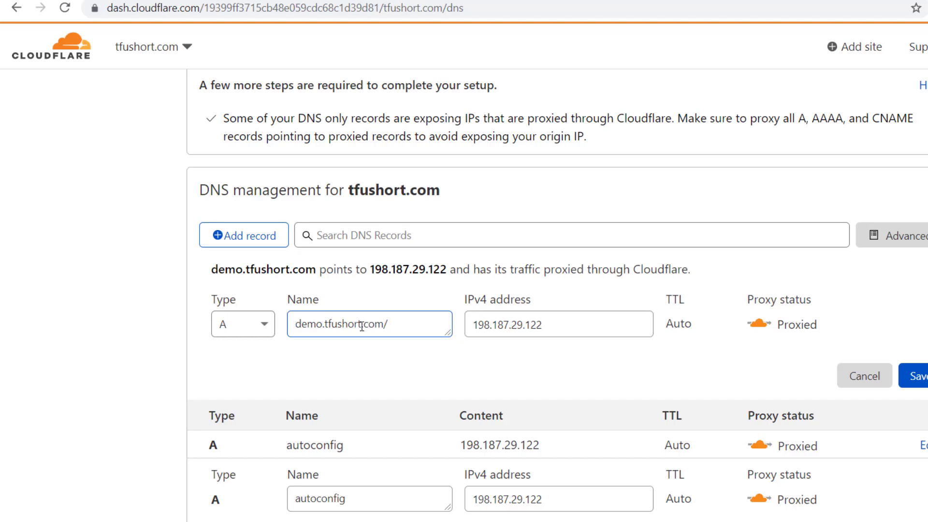
left_click(390, 322)
key("BackSpace")
left_click(920, 380)
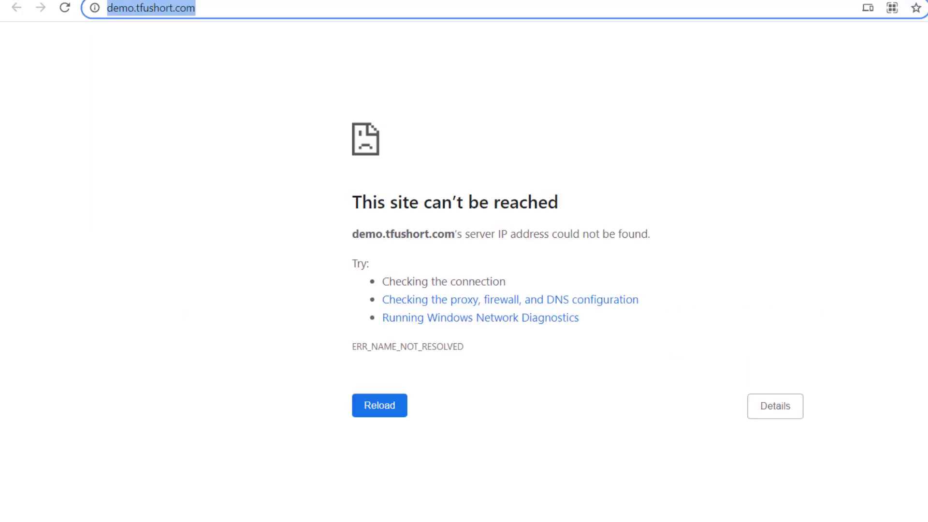
- Retry demo.tfushort.com in its existing tab and in a new incognito window, using the site link copied from Softaculous
left_click(66, 14)
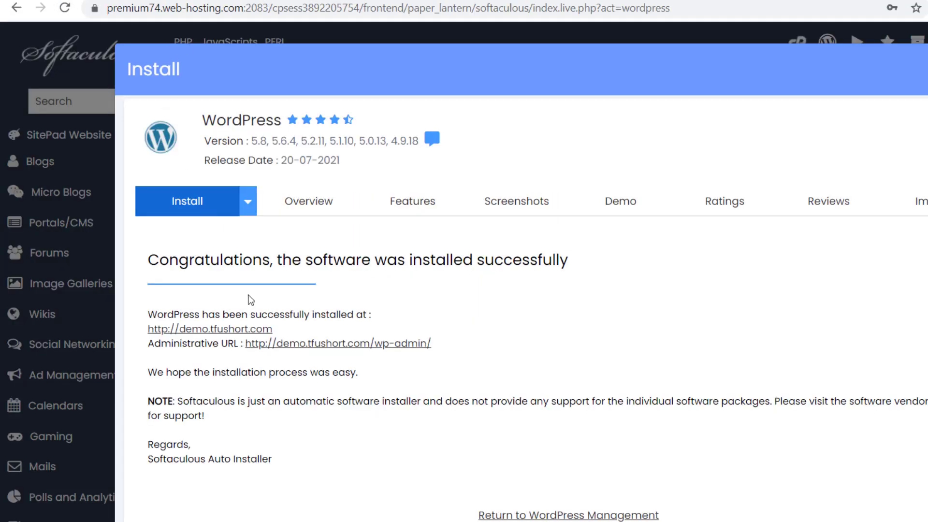
right_click(232, 329)
left_click(261, 400)
key("ctrl+Tab")
key("ctrl+shift+n")
right_click(442, 12)
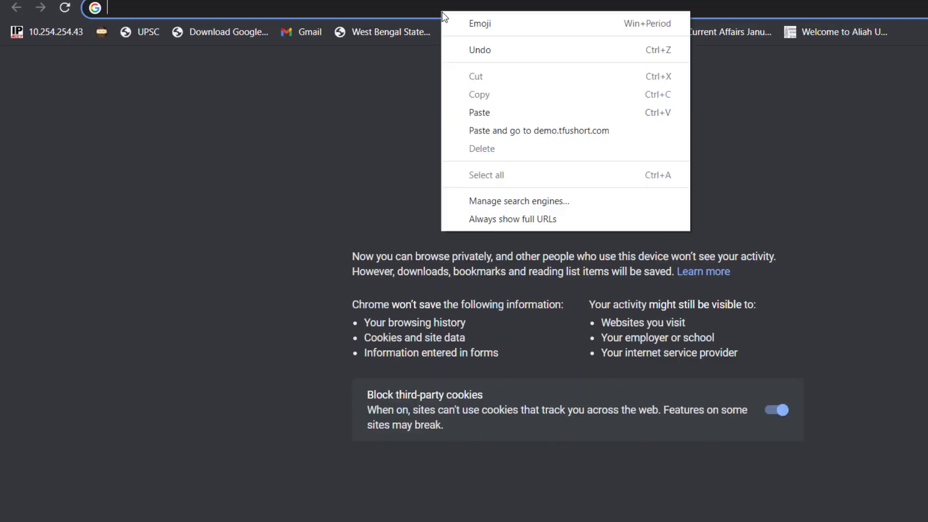
left_click(492, 131)
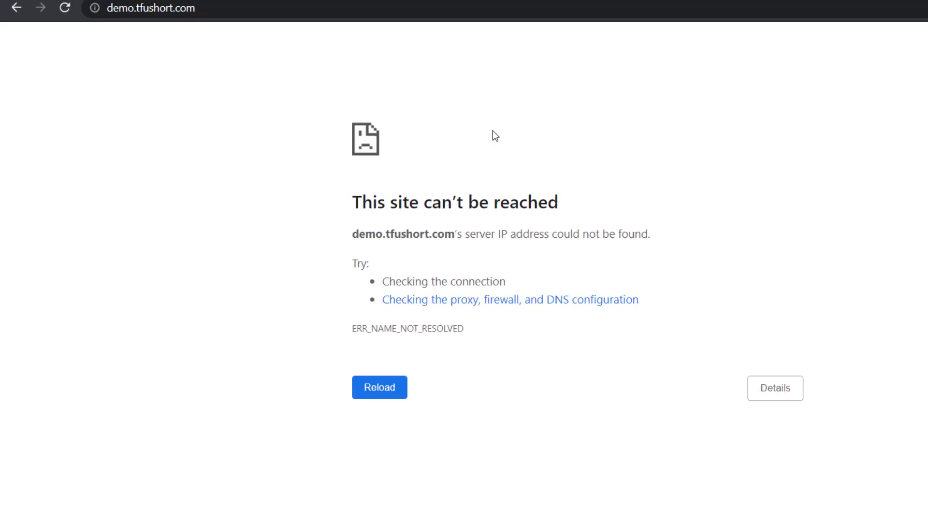
left_click(394, 396)
left_click(396, 396)
left_click(395, 394)
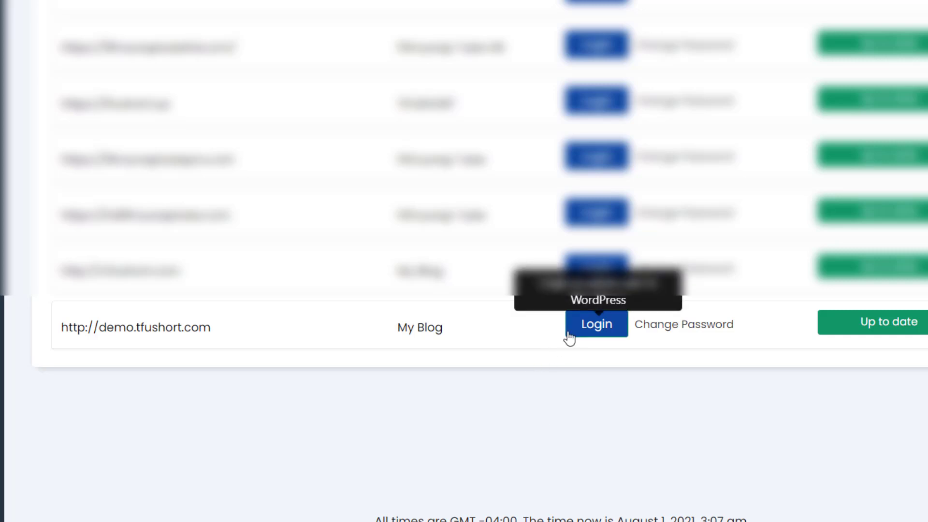
right_click(200, 336)
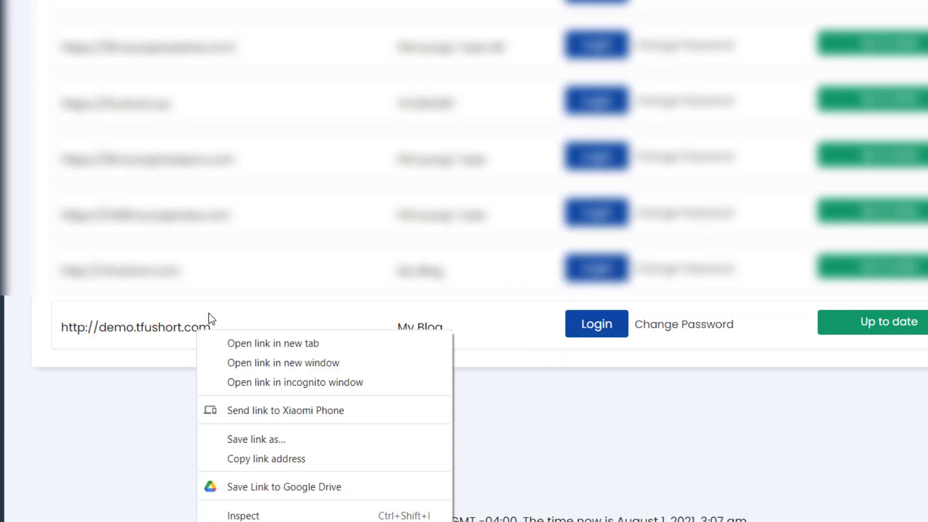
left_click(235, 344)
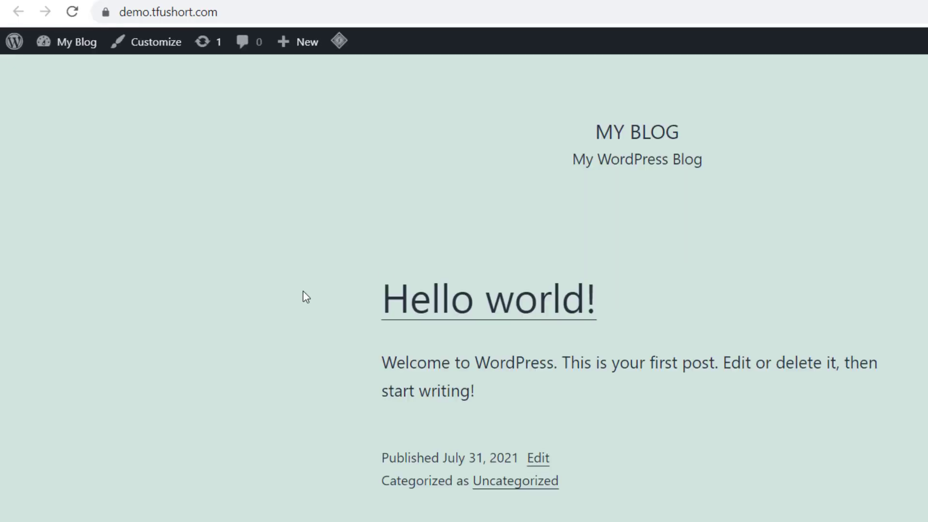
scroll(305, 296, "down", 6)
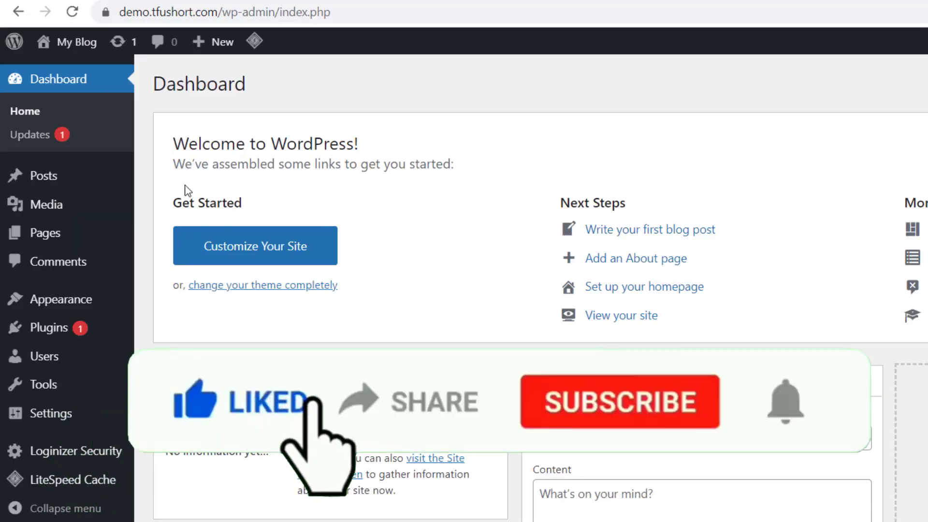
scroll(261, 342, "down", 6)
scroll(261, 341, "down", 3)
scroll(20, 356, "up", 10)
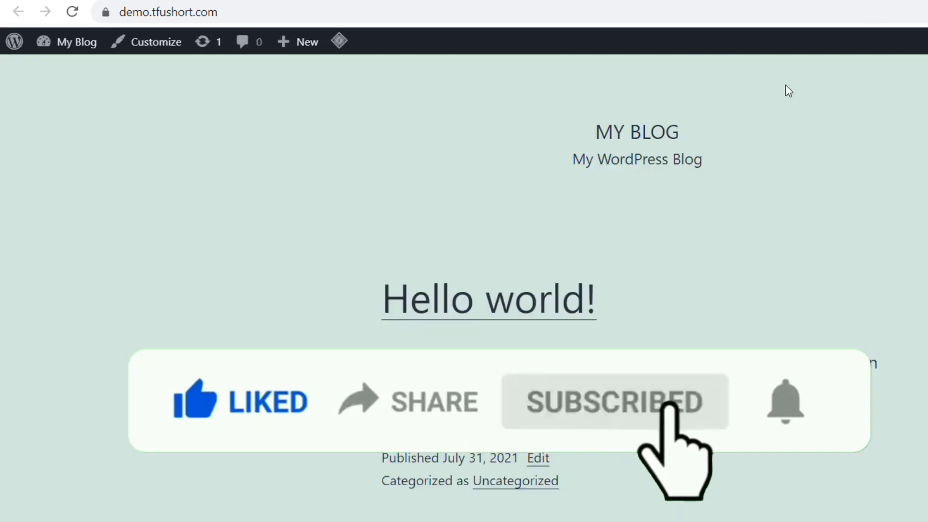
- Reload the site and its WordPress dashboard, and visit the site from the dashboard in a new tab
left_click(737, 6)
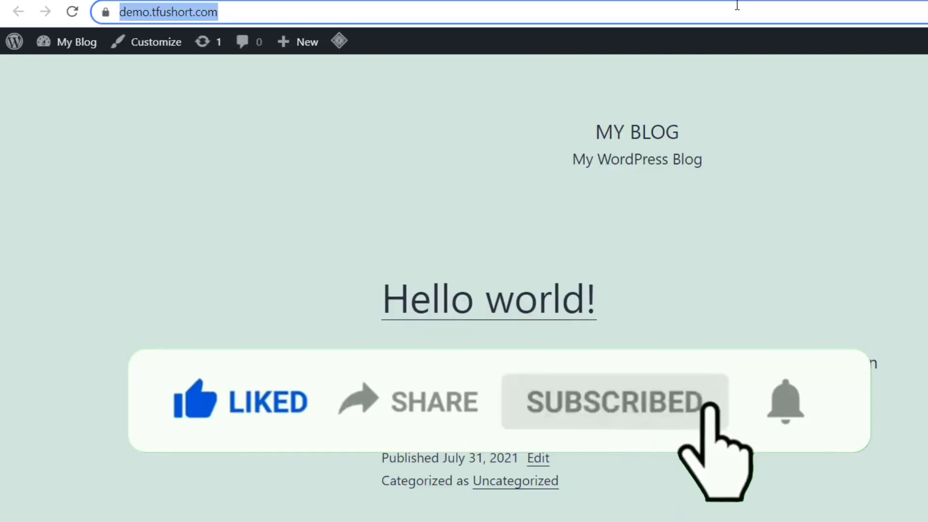
left_click(73, 12)
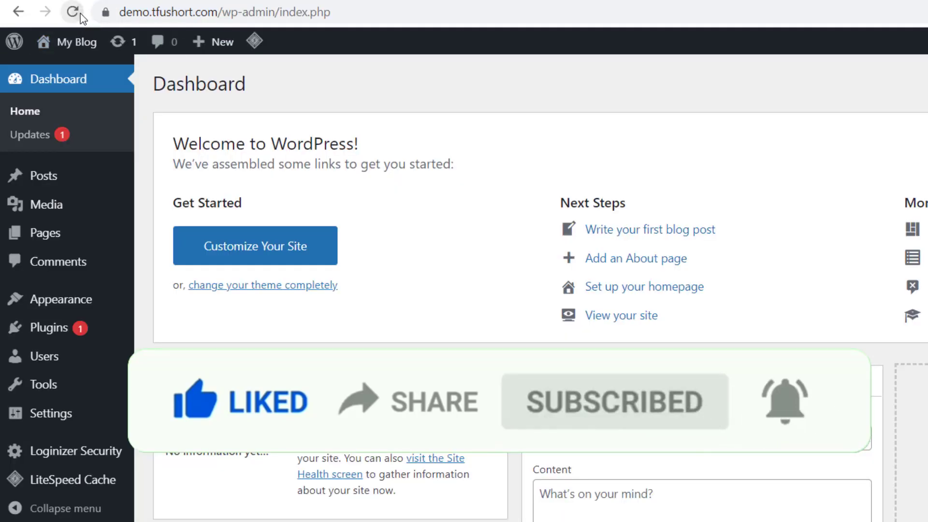
left_click(73, 11)
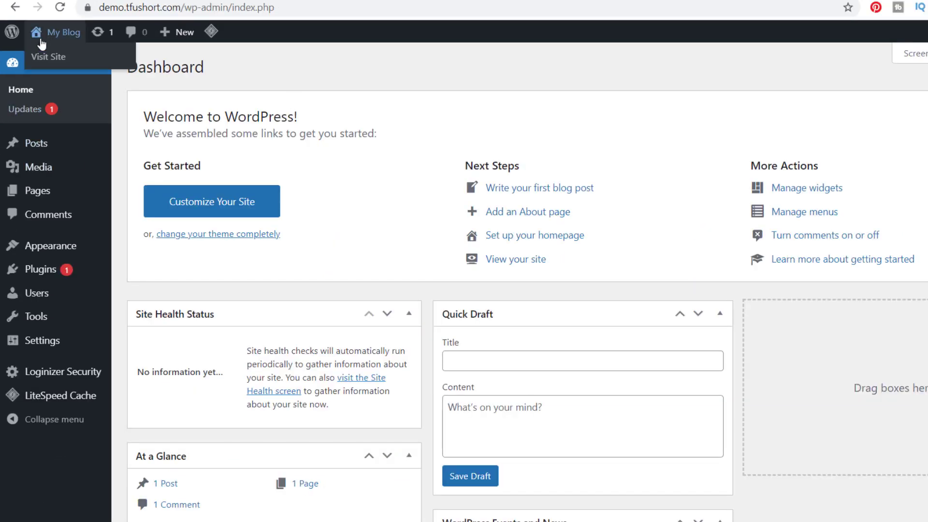
right_click(46, 57)
left_click(63, 63)
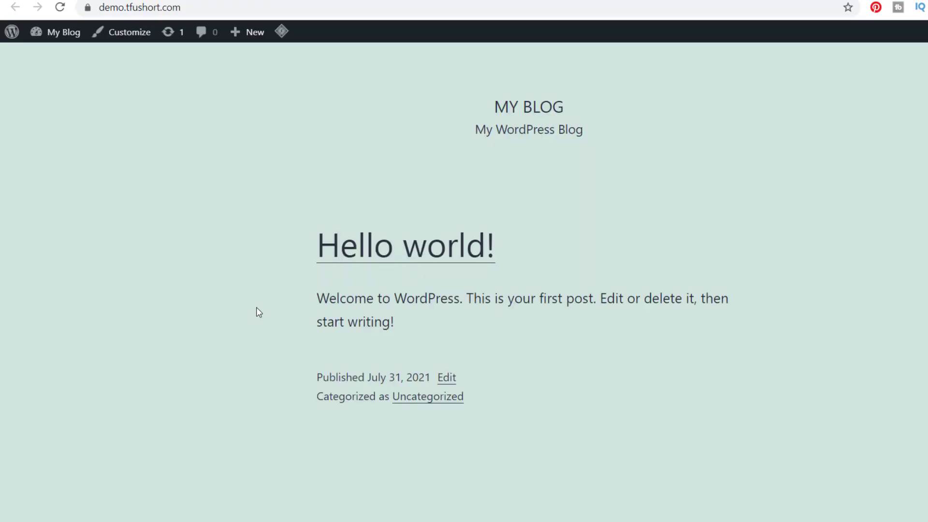
left_click(60, 7)
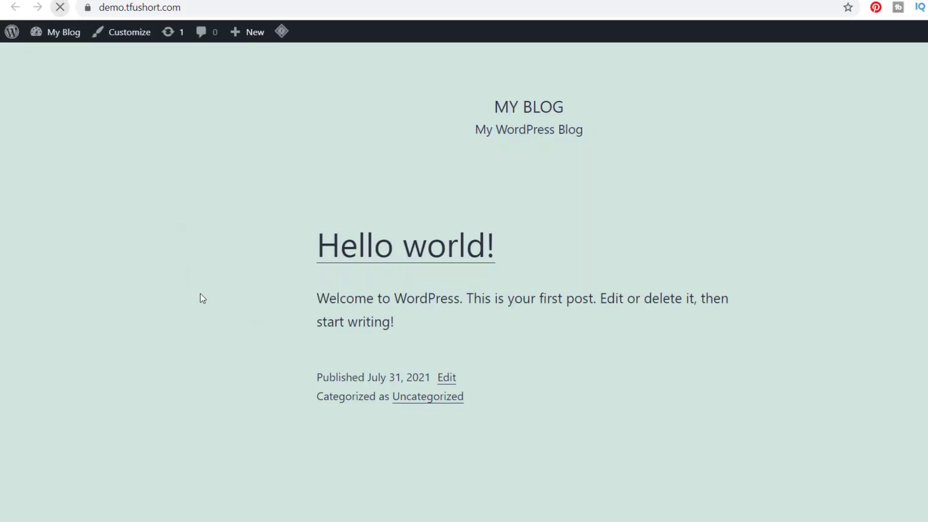